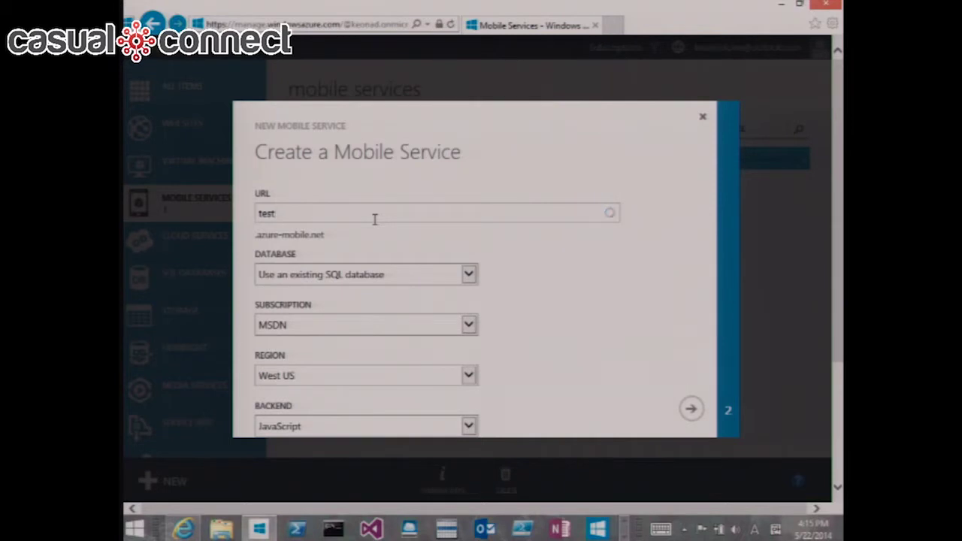
- Discard the new mobile service form and open the data tables of the existing keontestms mobile service
{"action": "left_click", "coordinate": [703, 117]}
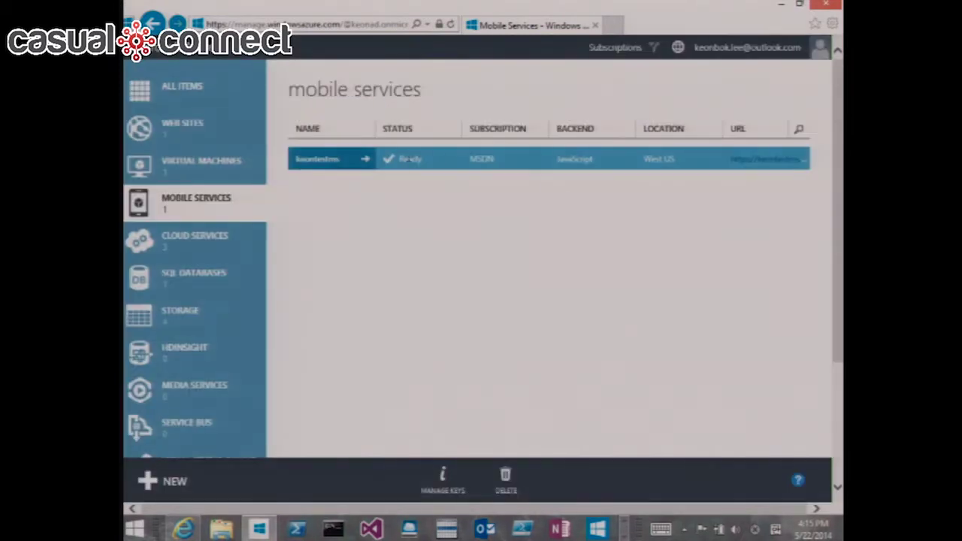
{"action": "left_click", "coordinate": [367, 163]}
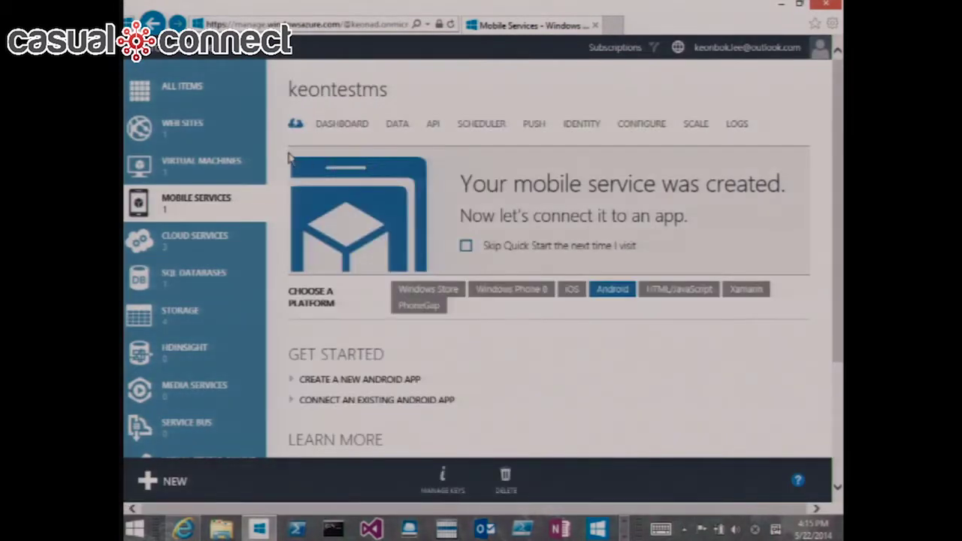
{"action": "left_click", "coordinate": [398, 125]}
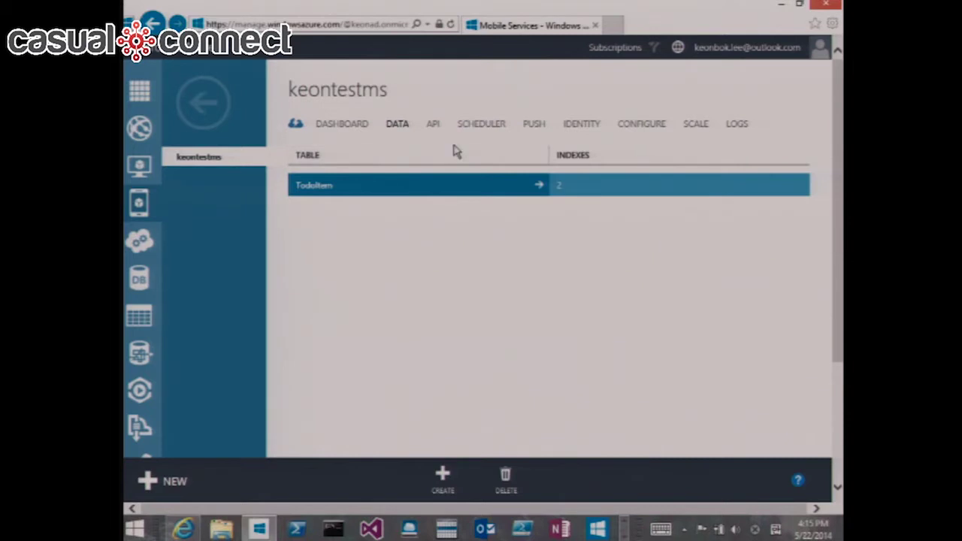
- Review the service's push notification settings for Windows, Apple and Google Cloud Messaging
{"action": "left_click", "coordinate": [535, 128]}
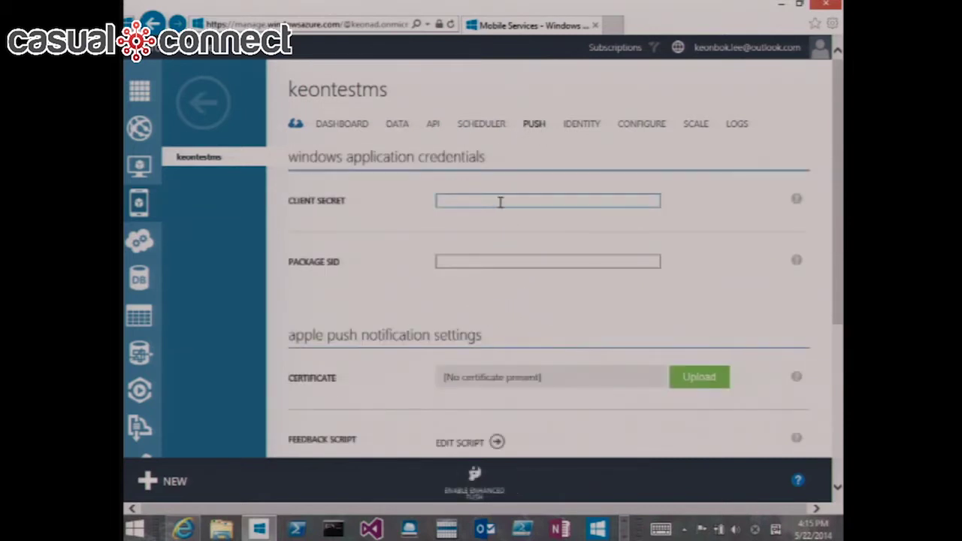
{"action": "scroll", "coordinate": [498, 203], "scroll_direction": "down", "scroll_amount": 4}
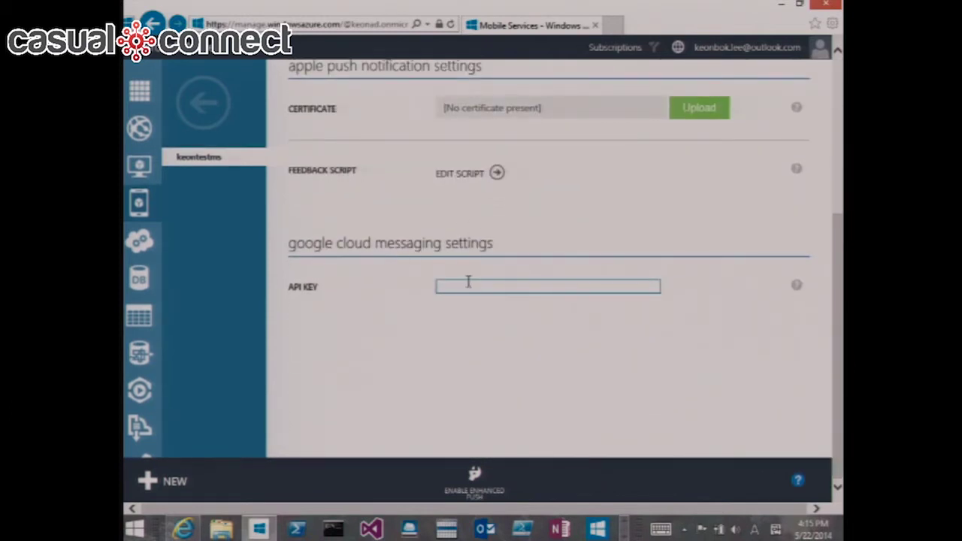
{"action": "left_click", "coordinate": [476, 284]}
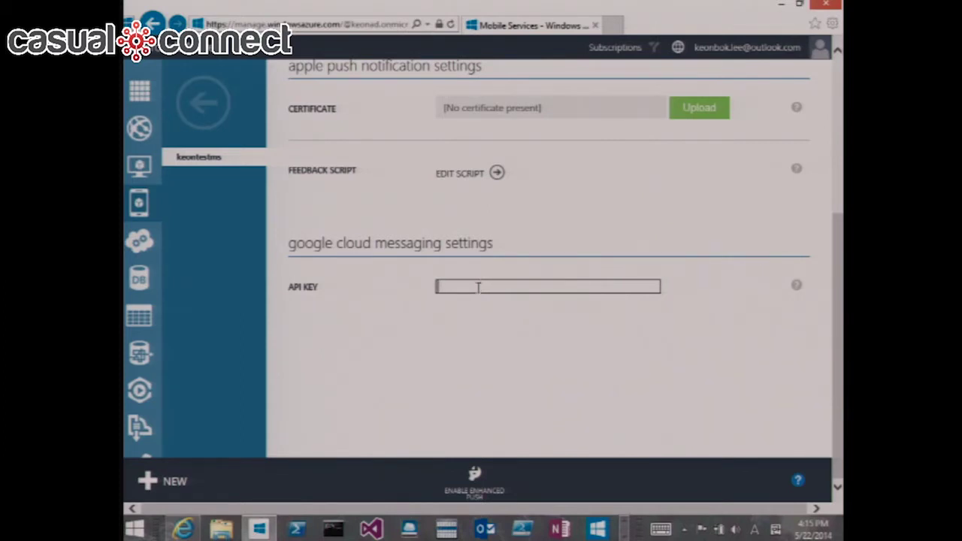
{"action": "scroll", "coordinate": [479, 292], "scroll_direction": "up", "scroll_amount": 1}
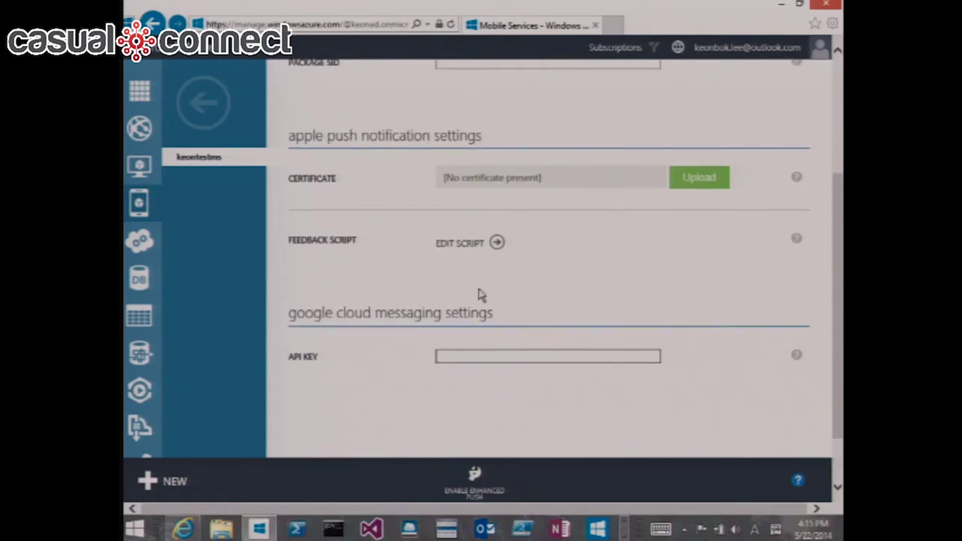
{"action": "scroll", "coordinate": [481, 296], "scroll_direction": "up", "scroll_amount": 3}
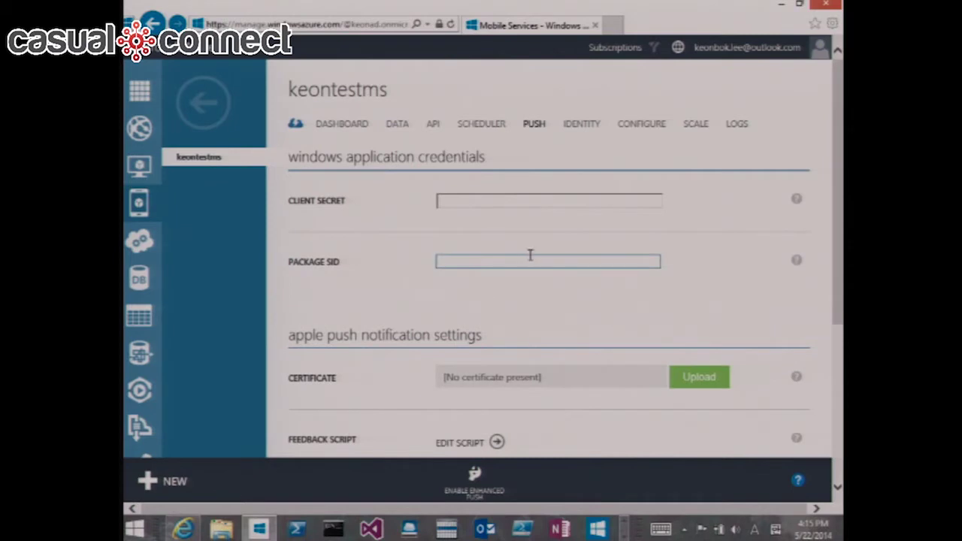
- Review the service's identity provider settings for Microsoft account, Facebook, Twitter and Google
{"action": "left_click", "coordinate": [581, 127]}
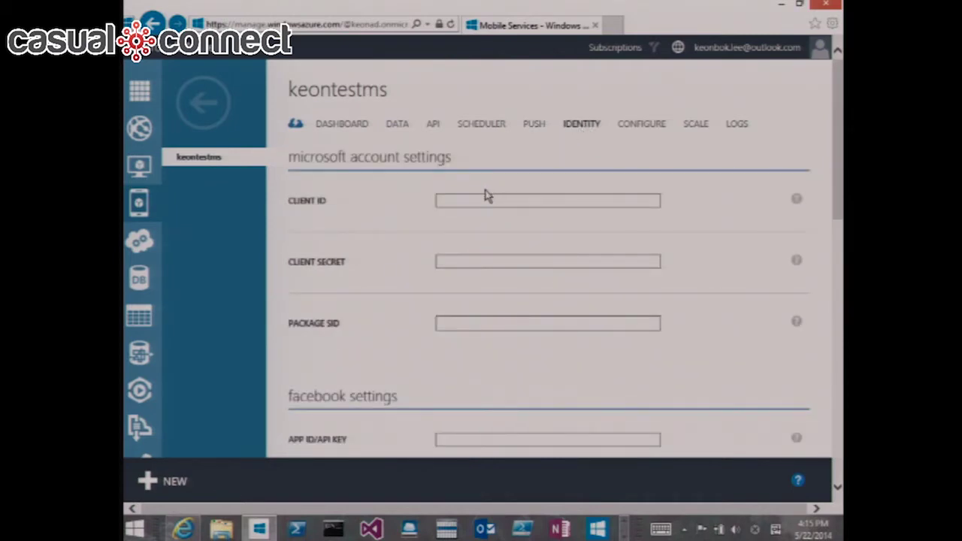
{"action": "scroll", "coordinate": [459, 192], "scroll_direction": "down", "scroll_amount": 3}
{"action": "double_click", "coordinate": [353, 188]}
{"action": "scroll", "coordinate": [411, 219], "scroll_direction": "down", "scroll_amount": 2}
{"action": "left_click_drag", "start_coordinate": [299, 226], "coordinate": [387, 243]}
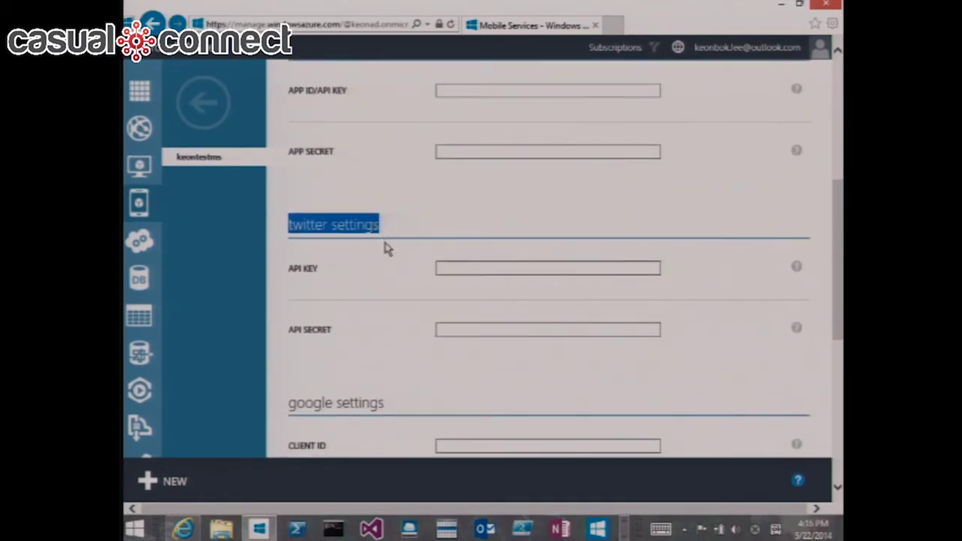
{"action": "scroll", "coordinate": [387, 243], "scroll_direction": "down", "scroll_amount": 2}
{"action": "left_click_drag", "start_coordinate": [299, 259], "coordinate": [419, 265]}
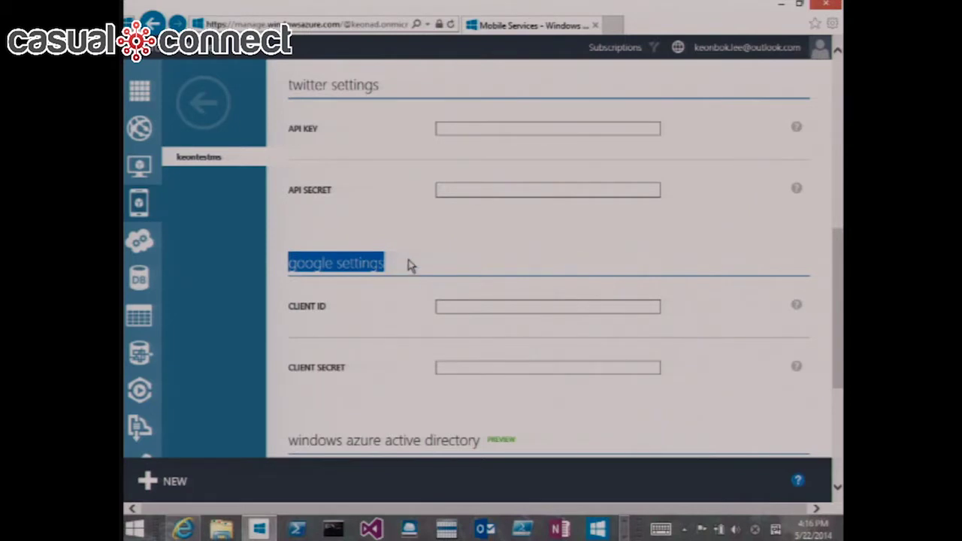
{"action": "scroll", "coordinate": [408, 268], "scroll_direction": "up", "scroll_amount": 6}
- Look at the service's data tables and its usage dashboard
{"action": "left_click", "coordinate": [399, 126]}
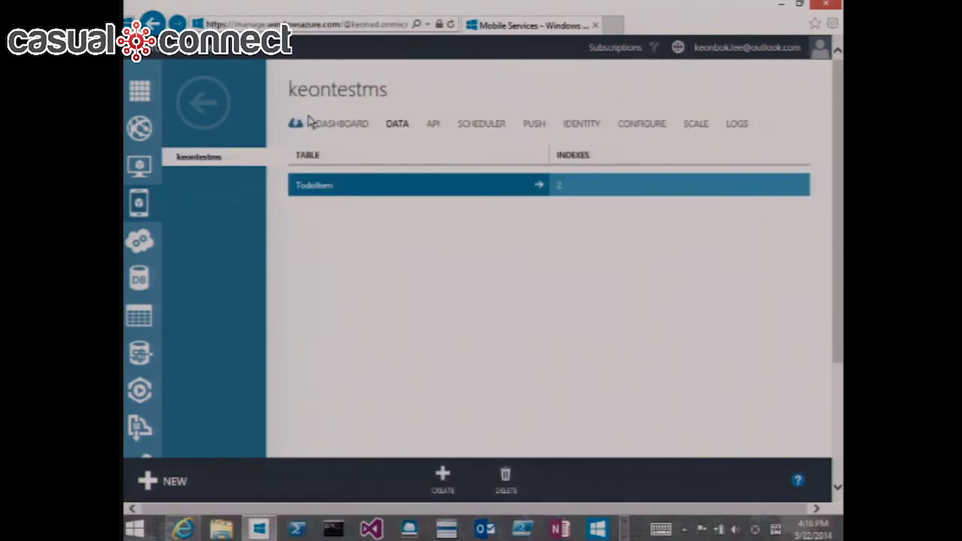
{"action": "key", "text": "alt+Tab"}
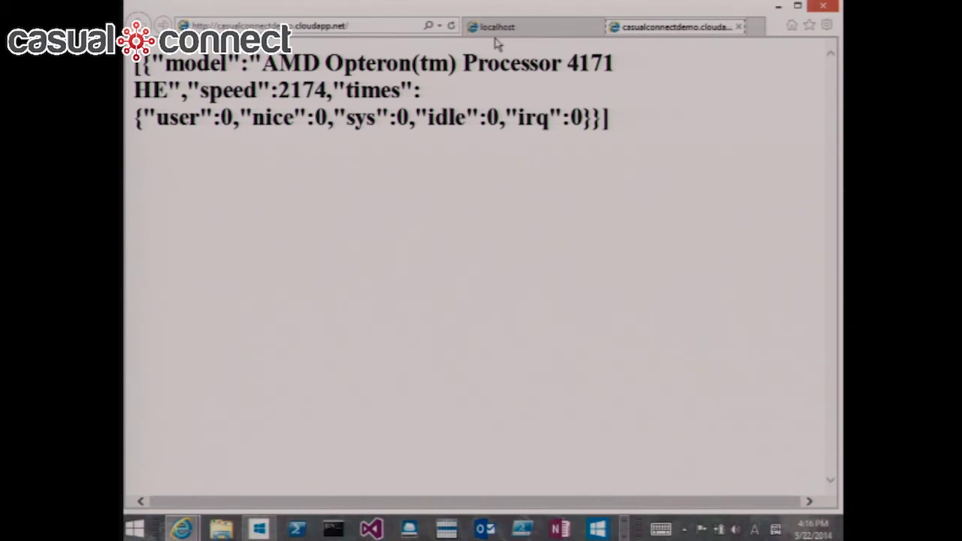
{"action": "left_click", "coordinate": [258, 530]}
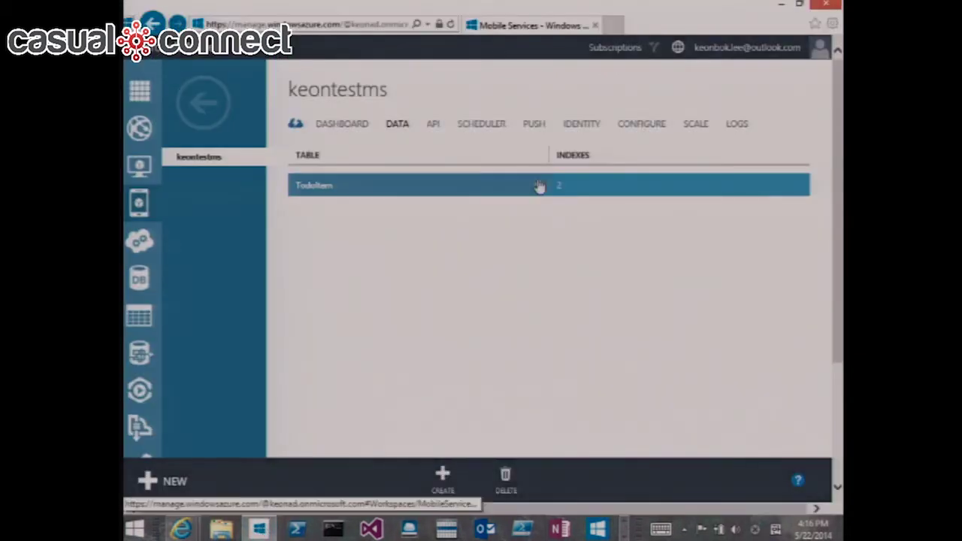
{"action": "left_click", "coordinate": [345, 125]}
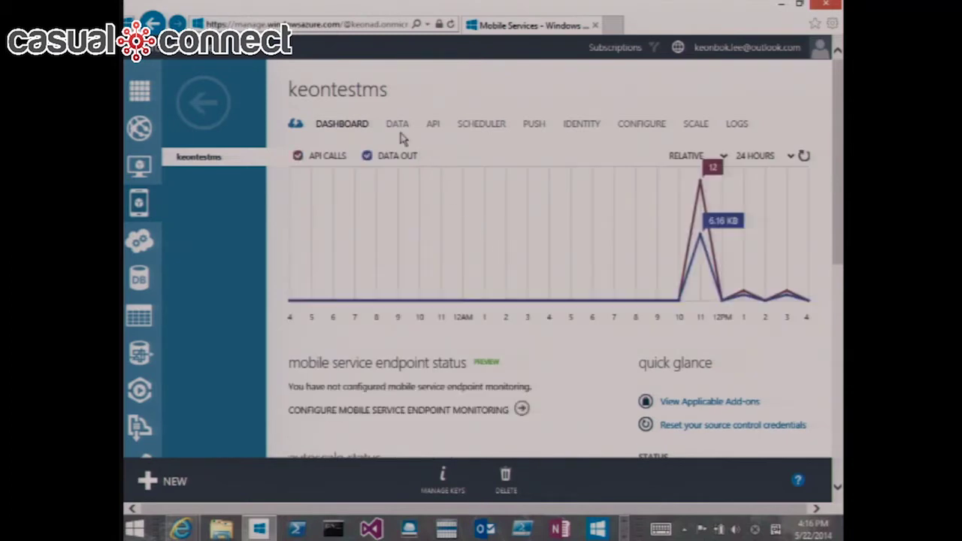
- Show the service's quick start for the iOS platform and read the instructions for creating a new iOS app
{"action": "left_click", "coordinate": [296, 124]}
{"action": "scroll", "coordinate": [468, 240], "scroll_direction": "down", "scroll_amount": 1}
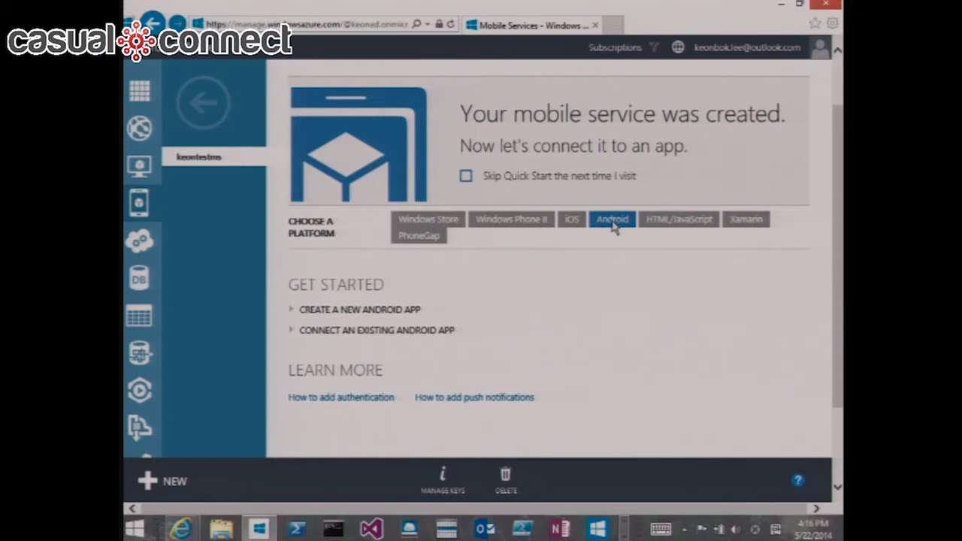
{"action": "left_click", "coordinate": [573, 222]}
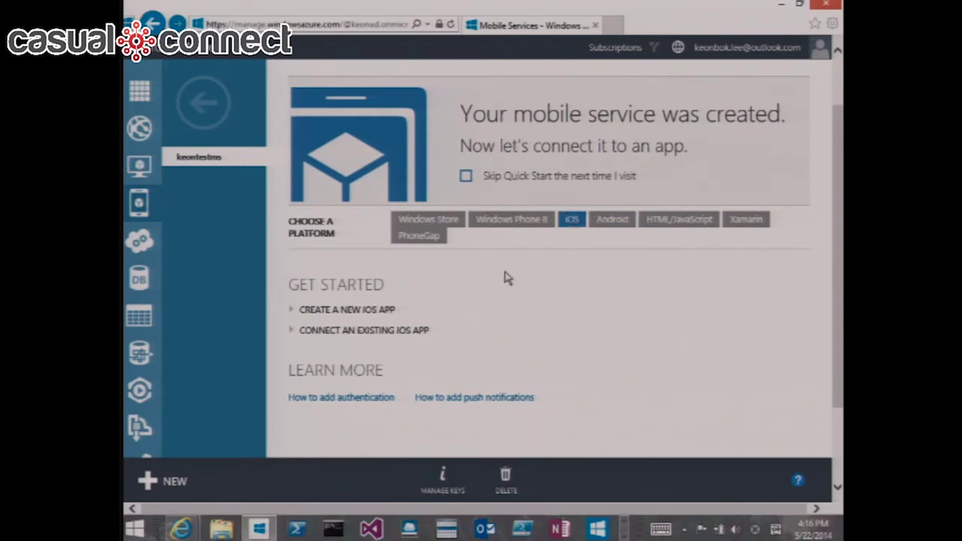
{"action": "left_click", "coordinate": [346, 309]}
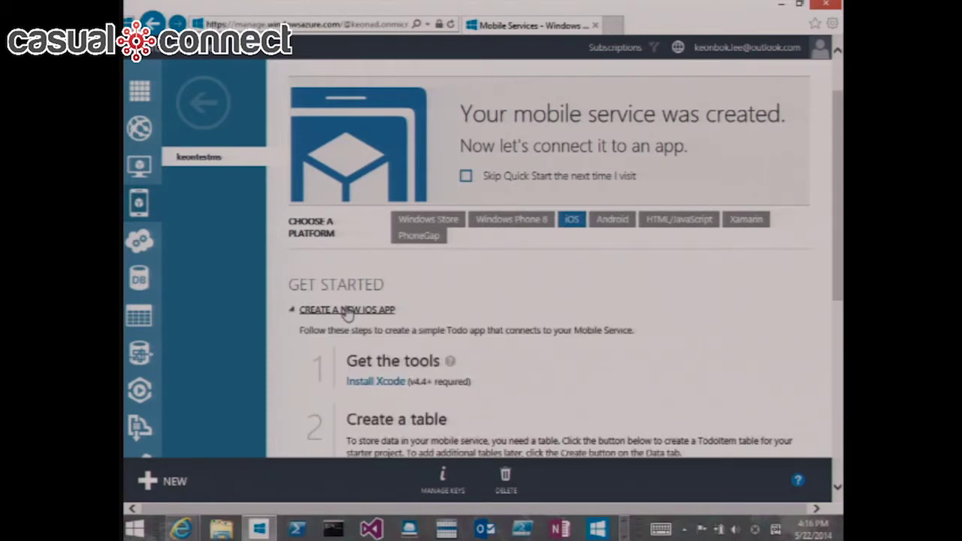
{"action": "scroll", "coordinate": [353, 308], "scroll_direction": "down", "scroll_amount": 3}
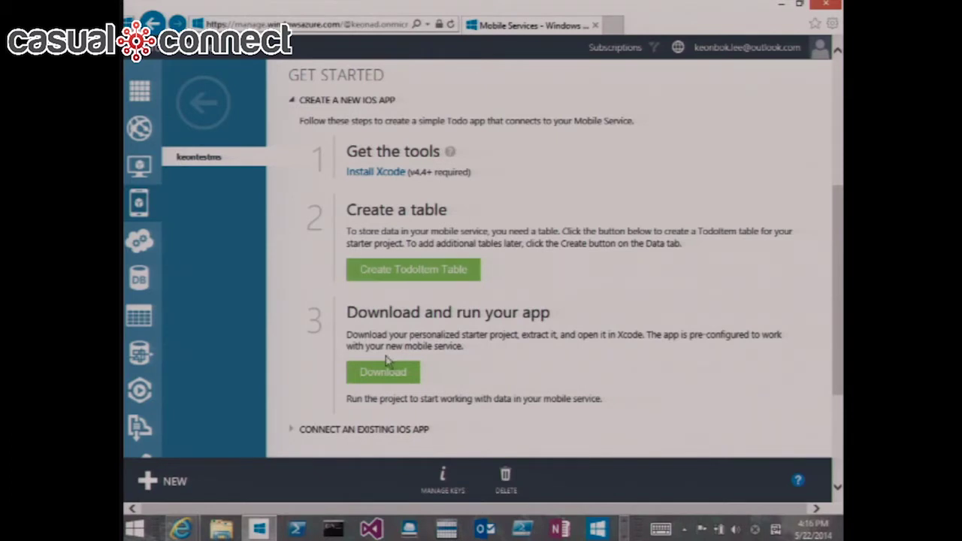
{"action": "scroll", "coordinate": [426, 316], "scroll_direction": "up", "scroll_amount": 2}
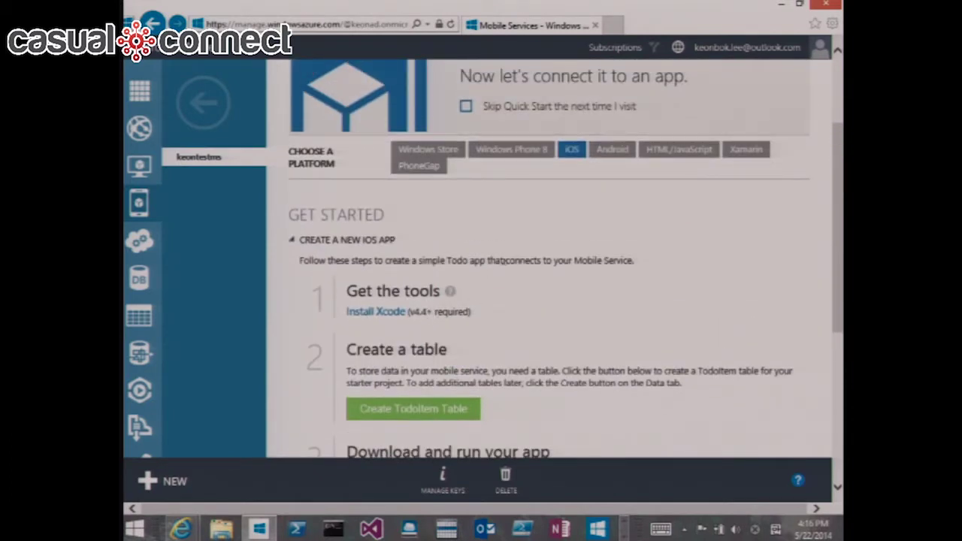
- Choose the Android platform in the quick start and read the instructions for creating a new Android app
{"action": "left_click", "coordinate": [612, 150]}
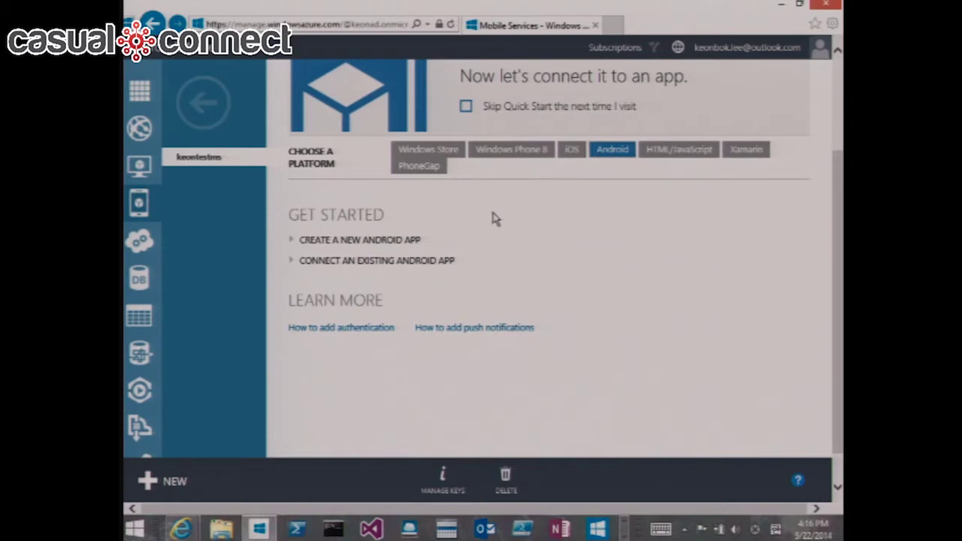
{"action": "left_click", "coordinate": [350, 241]}
{"action": "scroll", "coordinate": [383, 239], "scroll_direction": "down", "scroll_amount": 1}
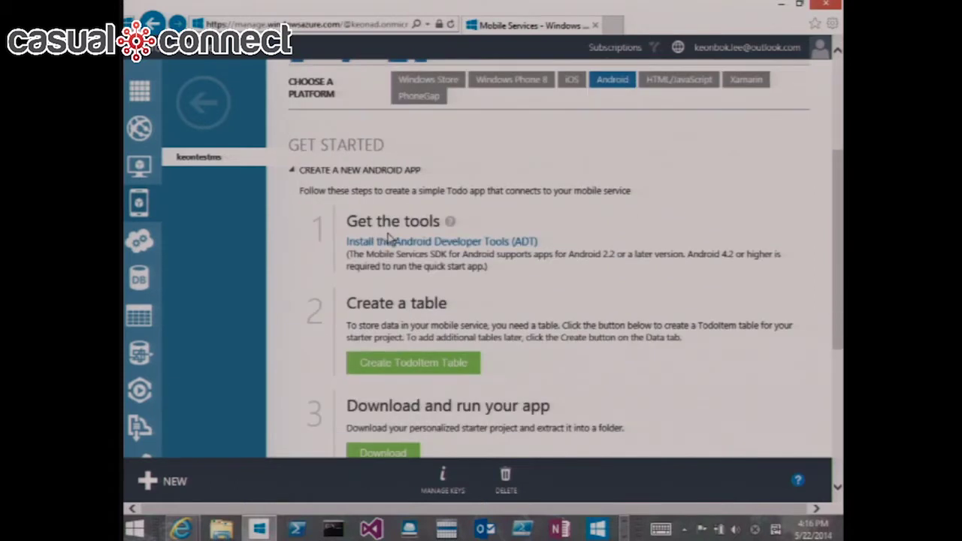
{"action": "scroll", "coordinate": [386, 238], "scroll_direction": "down", "scroll_amount": 1}
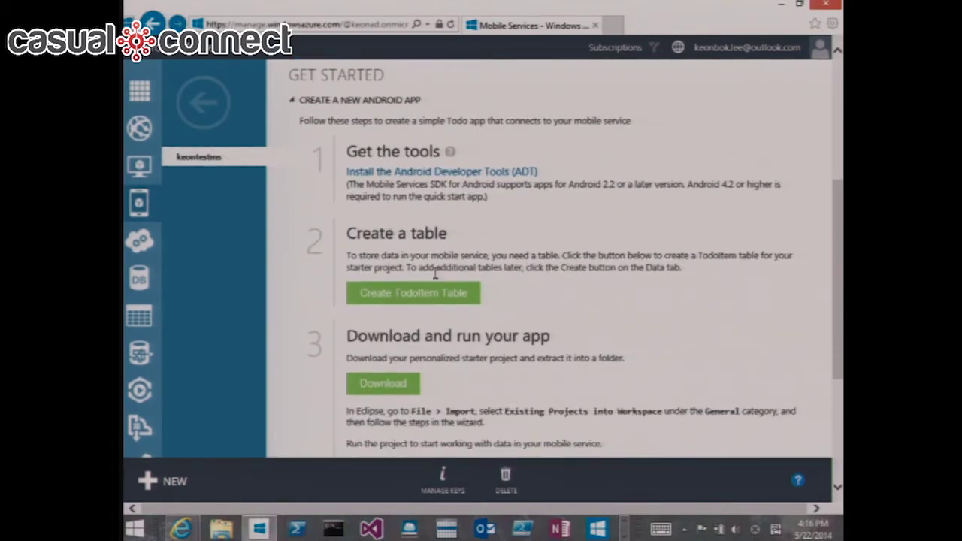
{"action": "scroll", "coordinate": [447, 274], "scroll_direction": "down", "scroll_amount": 1}
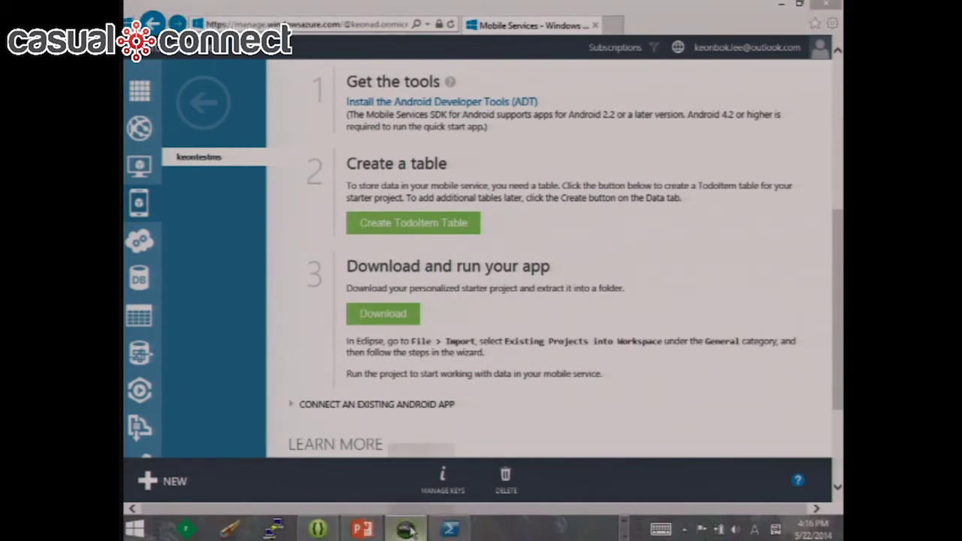
- Switch to the Android emulator and add a ToDo item named "test" in the keontestms app
{"action": "left_click", "coordinate": [412, 471]}
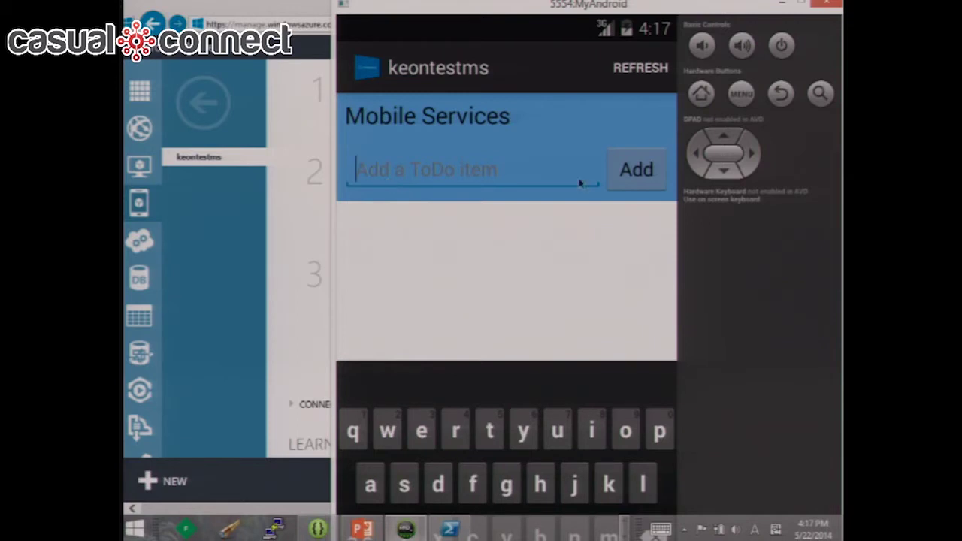
{"action": "left_click", "coordinate": [489, 430]}
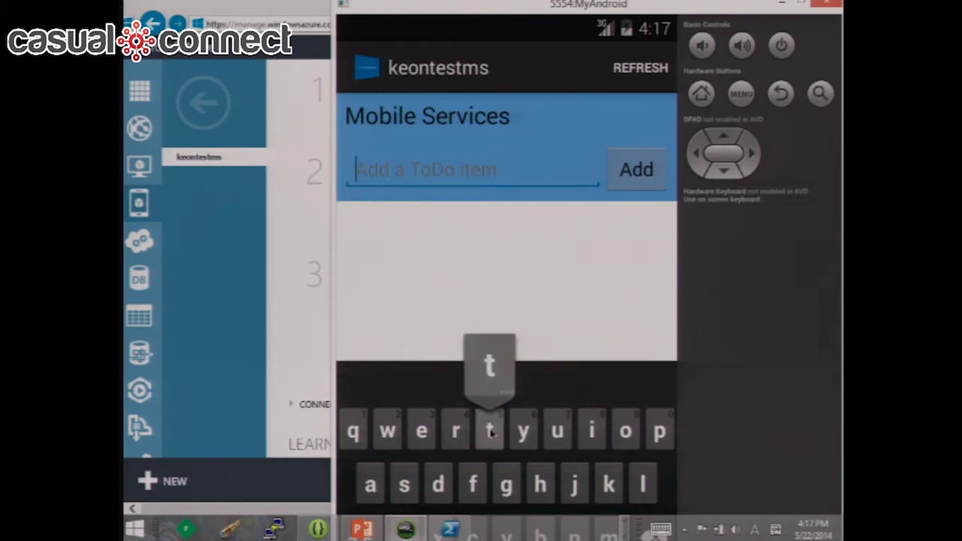
{"action": "left_click", "coordinate": [422, 431]}
{"action": "left_click", "coordinate": [404, 485]}
{"action": "left_click", "coordinate": [490, 430]}
{"action": "left_click", "coordinate": [635, 171]}
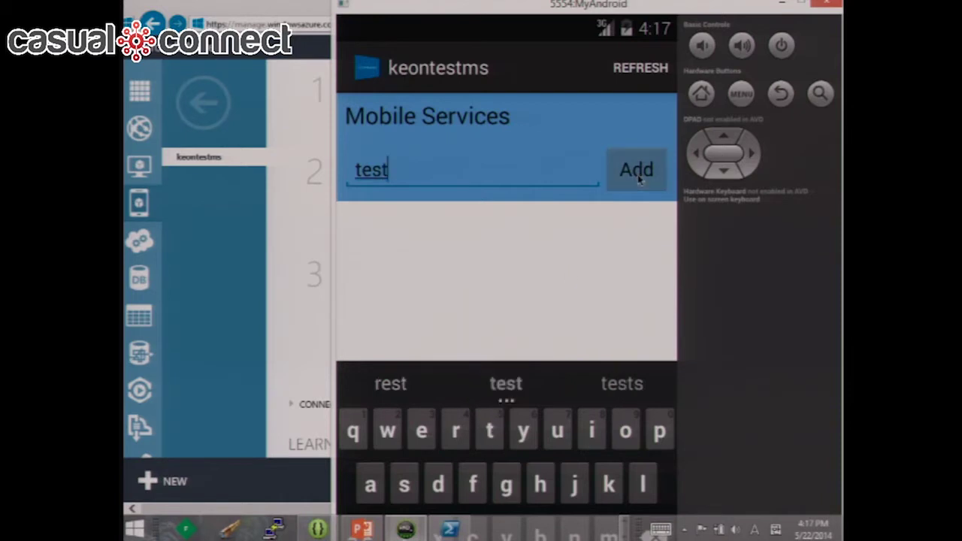
- Minimize the emulator and browse the records of the TodoItem table in the Azure portal
{"action": "left_click", "coordinate": [782, 6]}
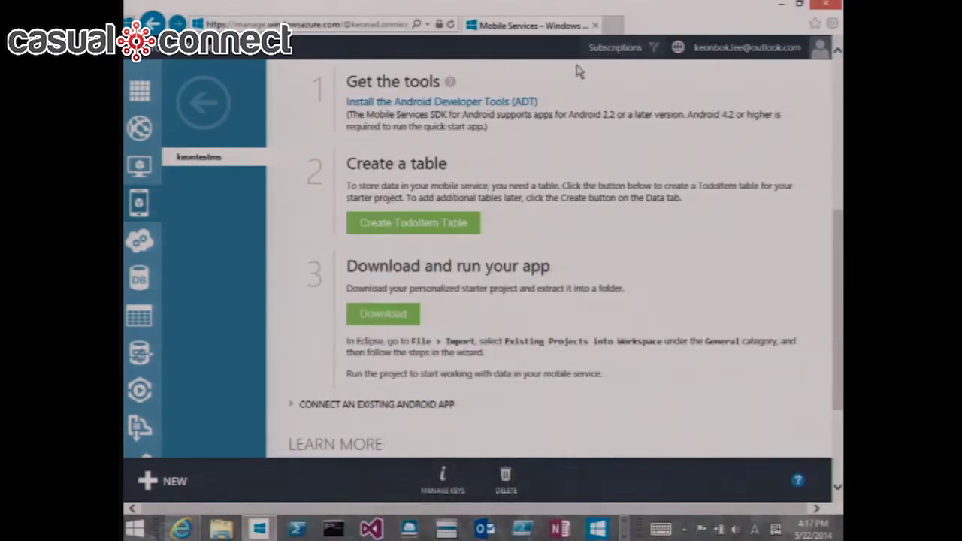
{"action": "scroll", "coordinate": [458, 154], "scroll_direction": "up", "scroll_amount": 5}
{"action": "left_click", "coordinate": [400, 128]}
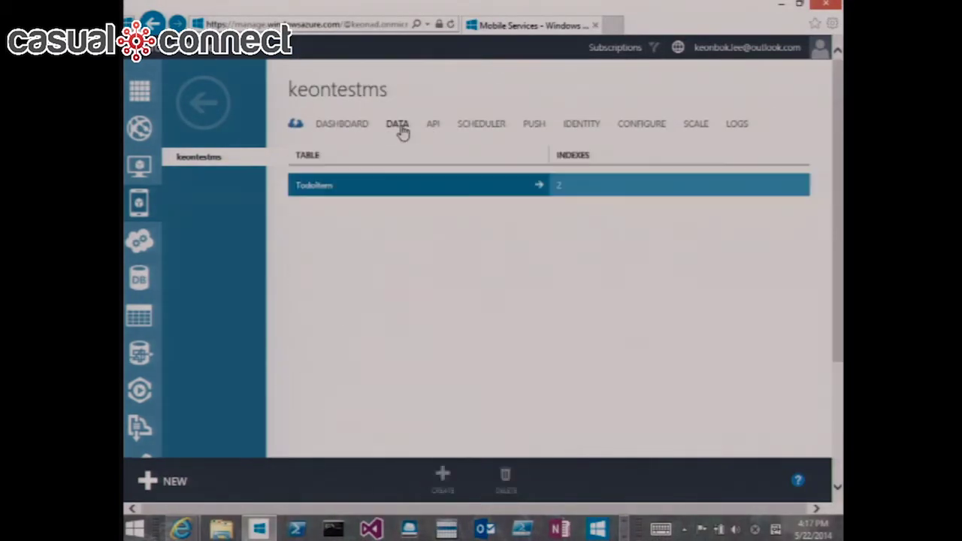
{"action": "left_click", "coordinate": [540, 189]}
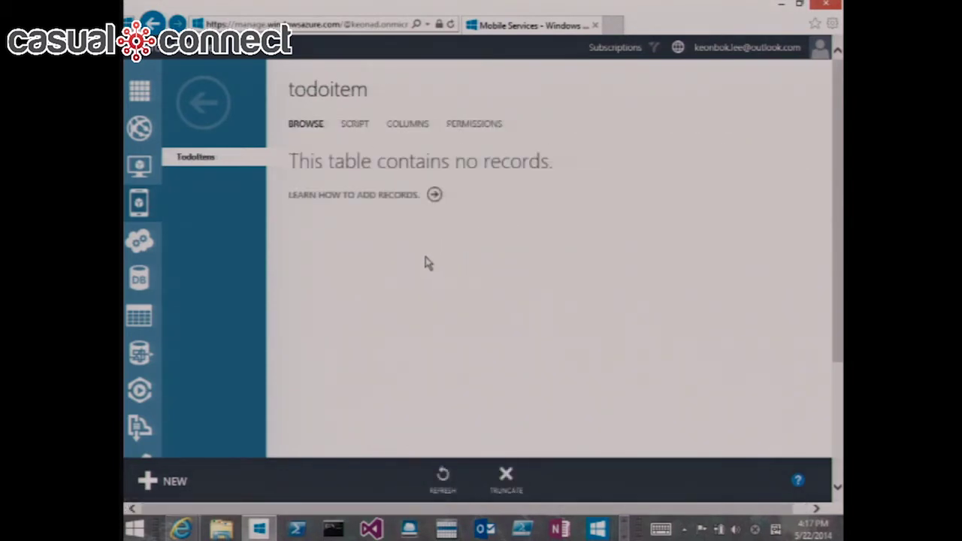
- Reload the TodoItem table page and compare its "test" record with the item list in the Android emulator
{"action": "left_click", "coordinate": [450, 25]}
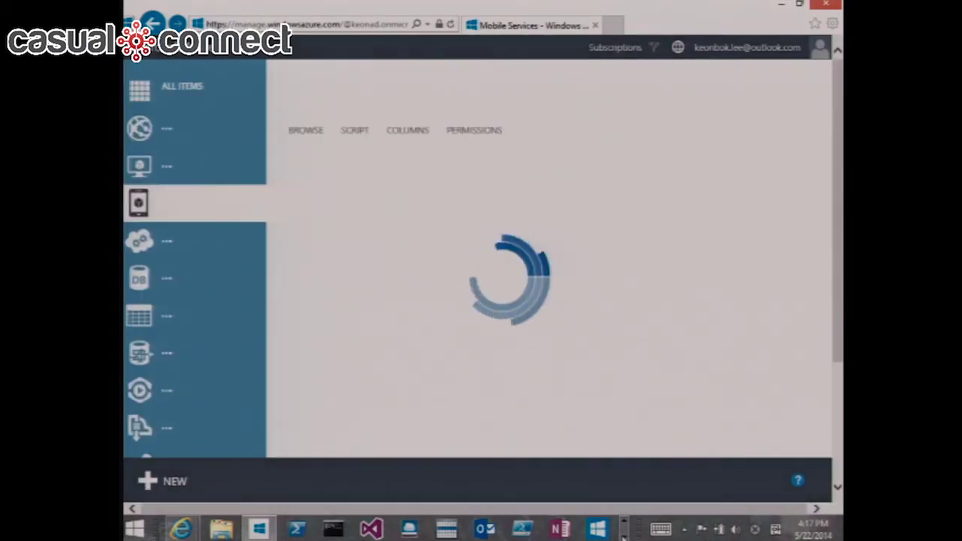
{"action": "left_click", "coordinate": [623, 535]}
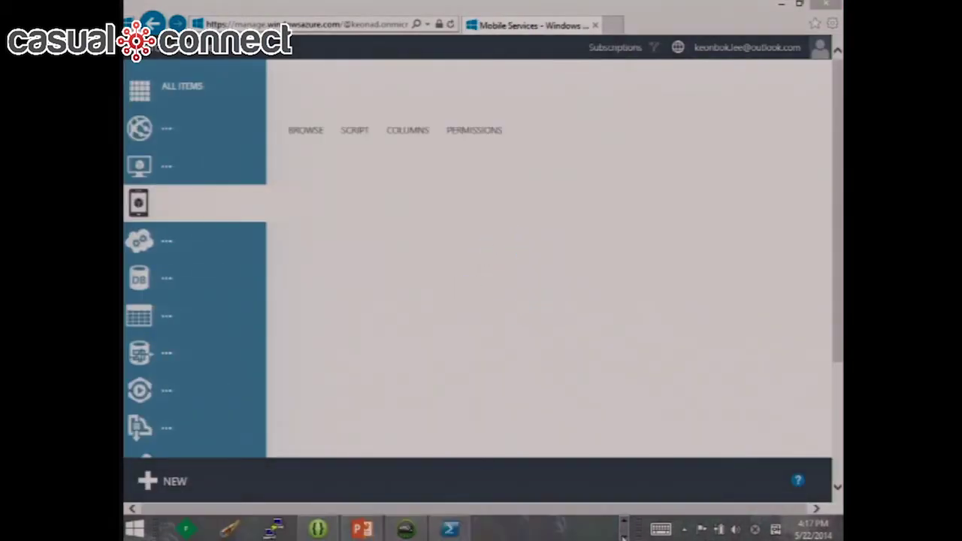
{"action": "left_click", "coordinate": [410, 532]}
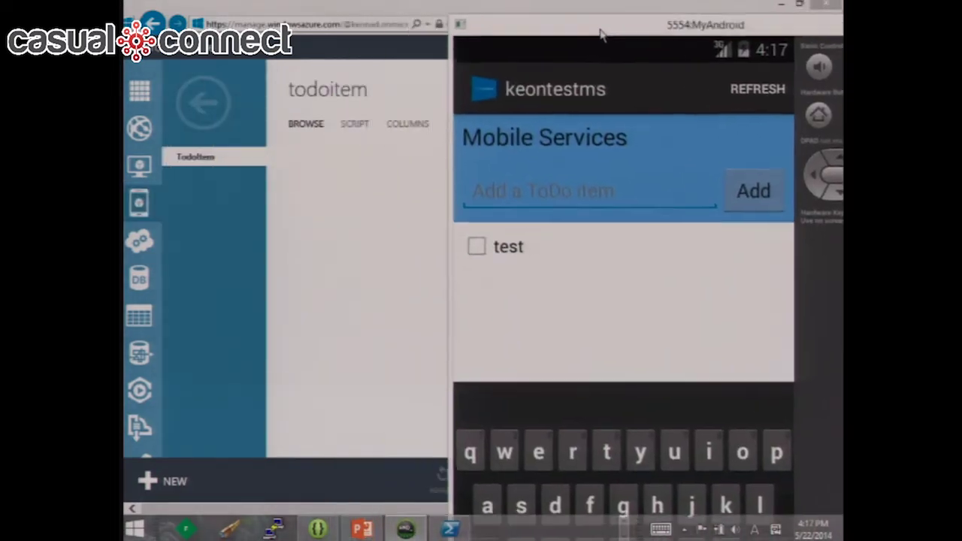
{"action": "left_click", "coordinate": [371, 174]}
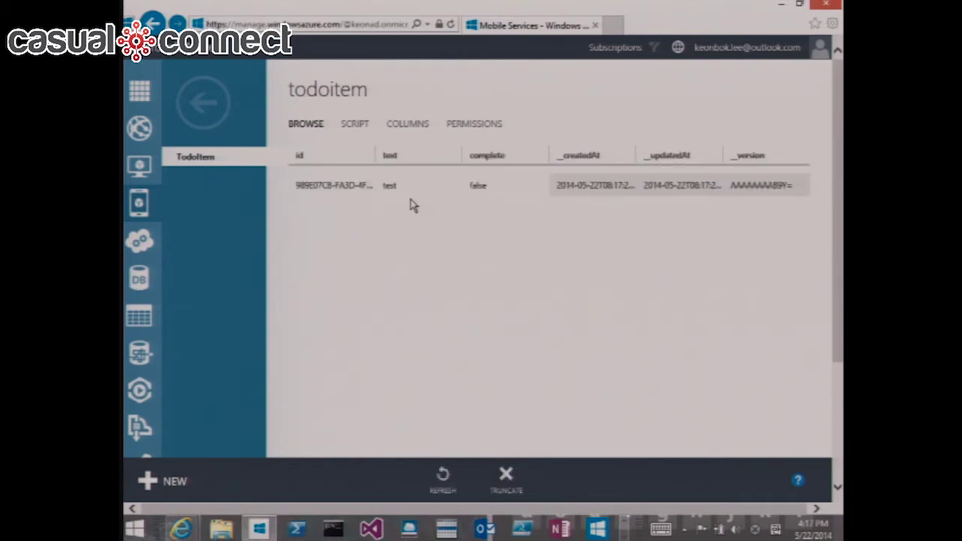
{"action": "left_click", "coordinate": [396, 198]}
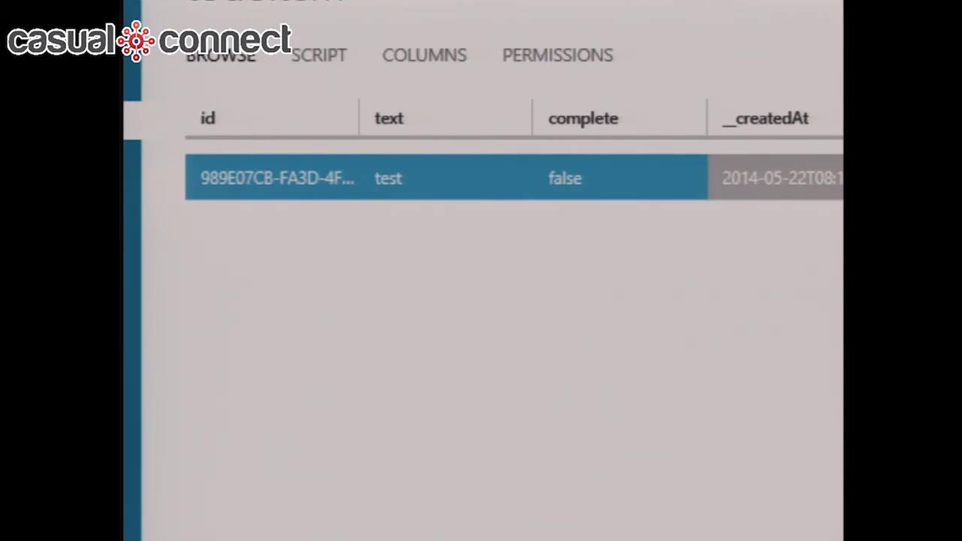
- Switch to the ADT project and examine the mobile service URL and application key passed to MobileServiceClient in ToDoActivity.java
{"action": "key", "text": "alt+Tab"}
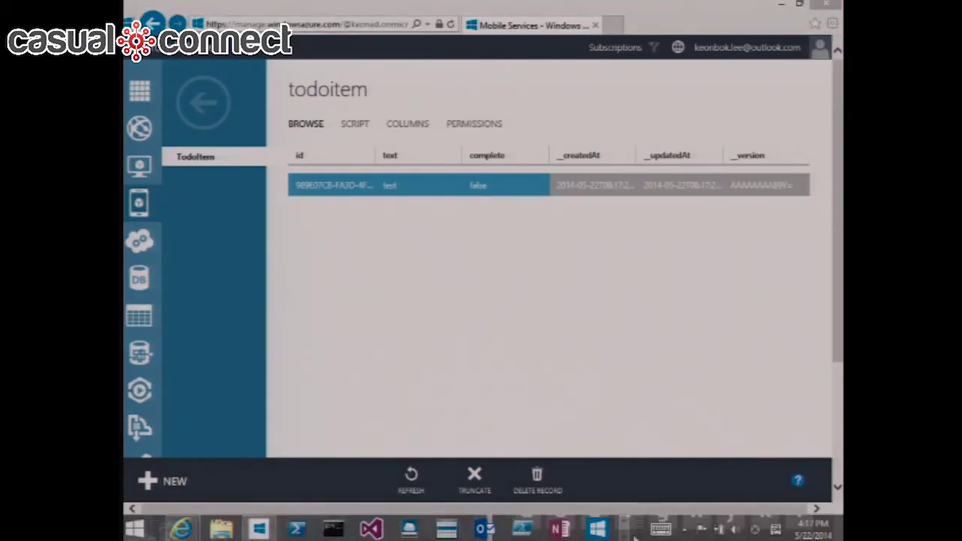
{"action": "scroll", "coordinate": [426, 530], "scroll_direction": "down", "scroll_amount": 1}
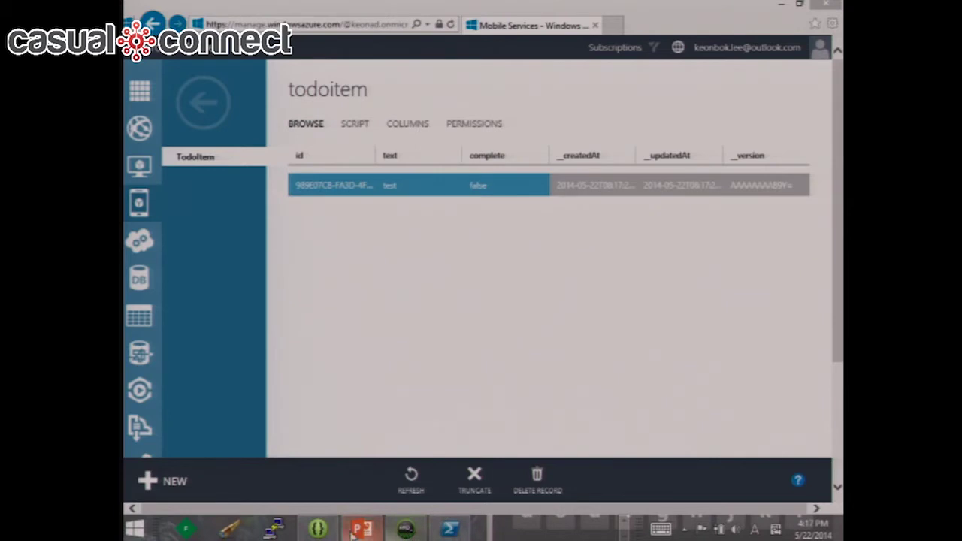
{"action": "left_click", "coordinate": [317, 530]}
{"action": "left_click_drag", "start_coordinate": [427, 410], "coordinate": [452, 458]}
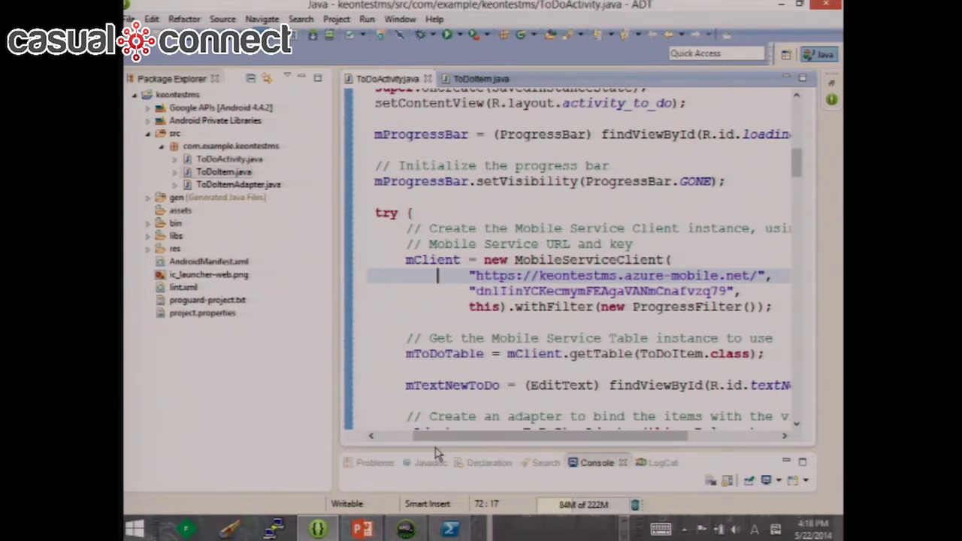
{"action": "double_click", "coordinate": [434, 260]}
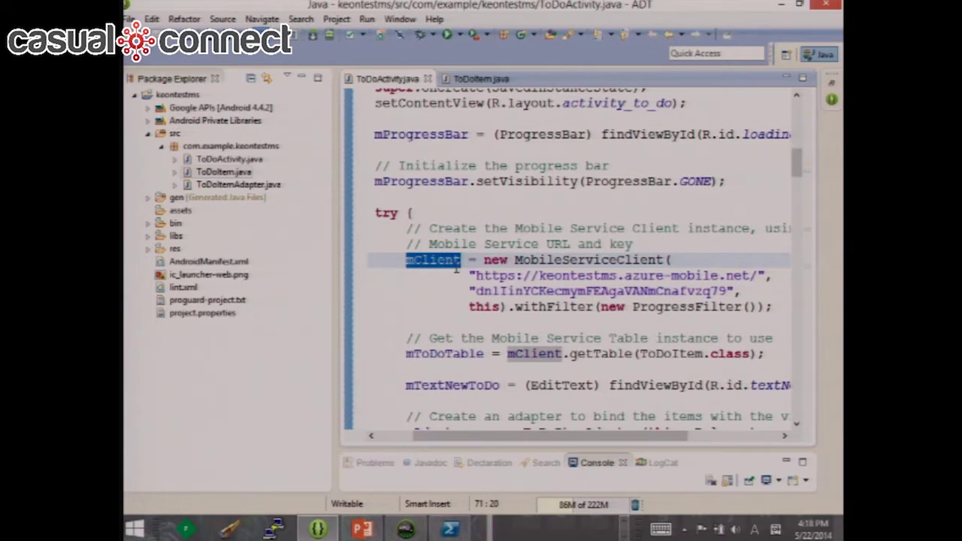
{"action": "left_click", "coordinate": [540, 260]}
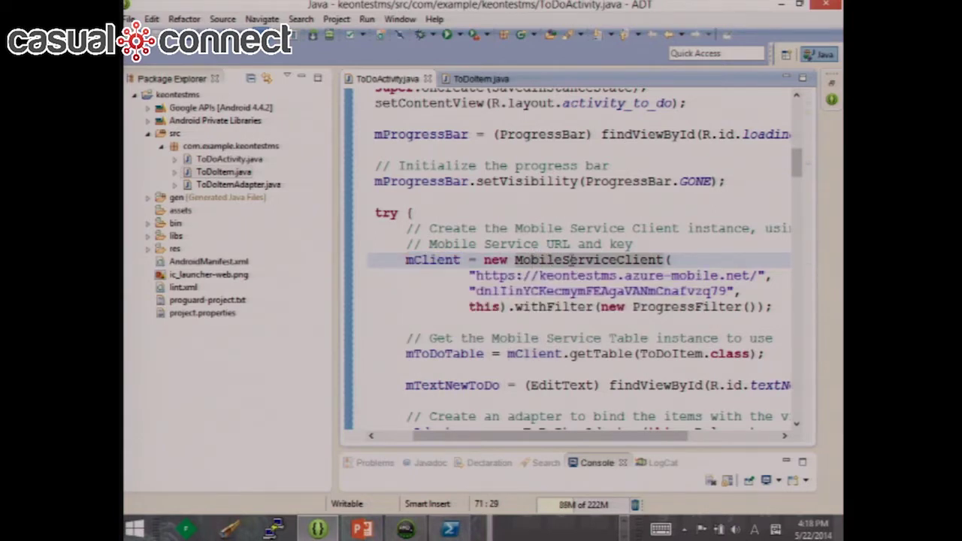
{"action": "left_click_drag", "start_coordinate": [475, 275], "coordinate": [727, 291]}
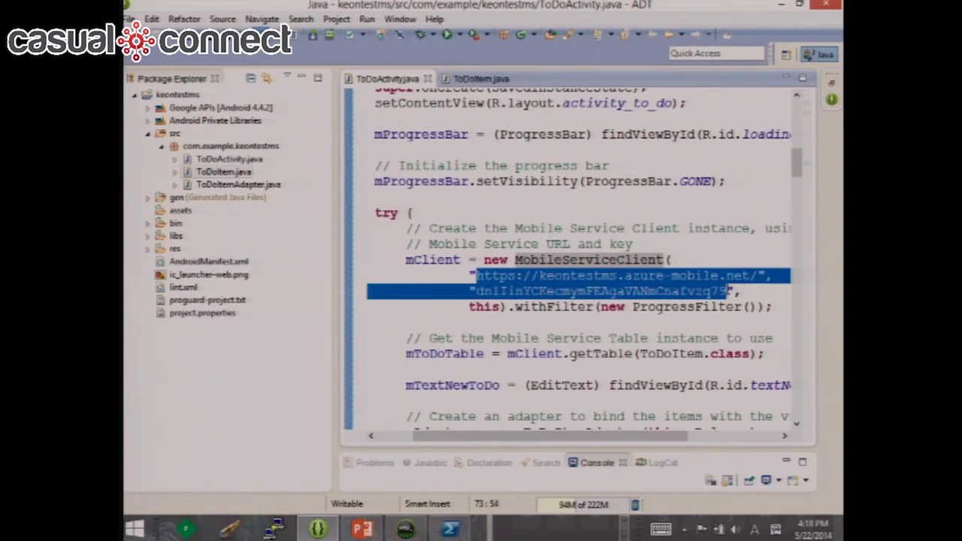
- Examine the getTable call that retrieves the ToDoItem table and the text field lookup below it
{"action": "left_click", "coordinate": [624, 309]}
{"action": "scroll", "coordinate": [591, 327], "scroll_direction": "down", "scroll_amount": 1}
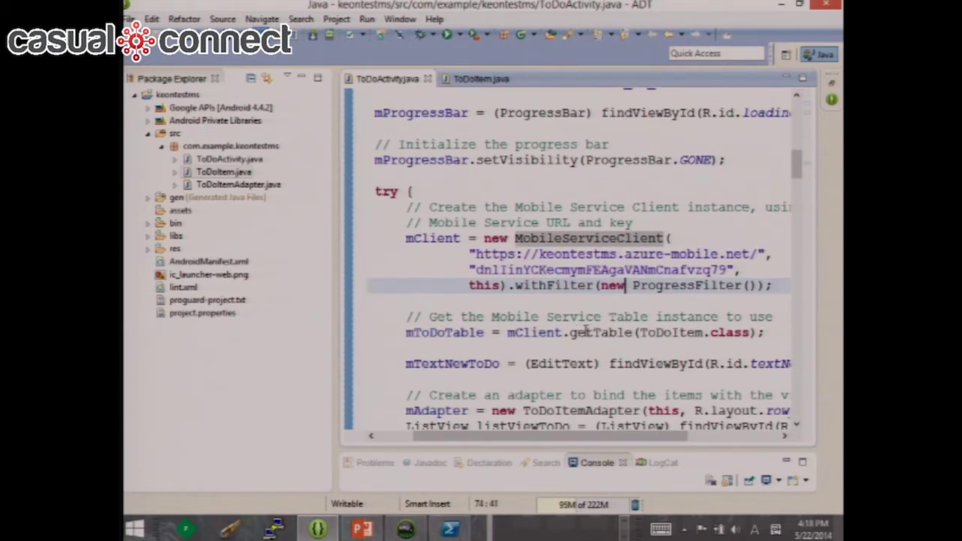
{"action": "double_click", "coordinate": [593, 333]}
{"action": "left_click_drag", "start_coordinate": [569, 363], "coordinate": [713, 362]}
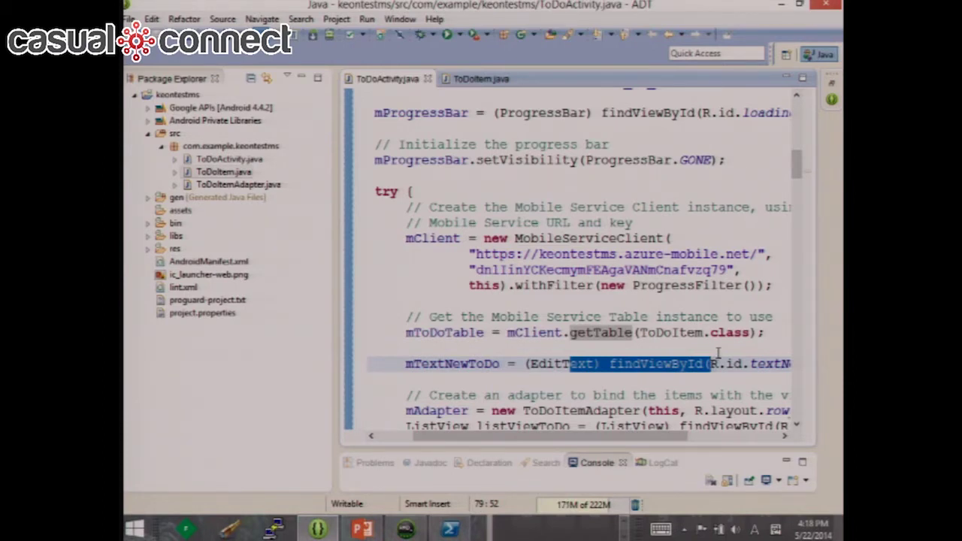
- Minimize ADT, switch to PowerPoint and resume the slide show from the Azure Mobile Services demo slide, advancing to Azure API Management Features
{"action": "left_click", "coordinate": [781, 4]}
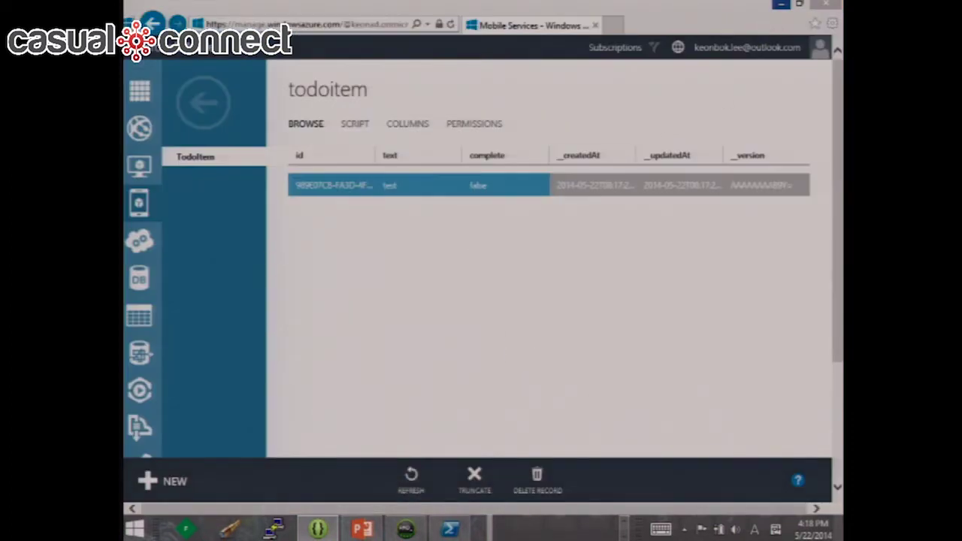
{"action": "left_click", "coordinate": [405, 530]}
{"action": "left_click", "coordinate": [644, 319]}
{"action": "left_click", "coordinate": [551, 203]}
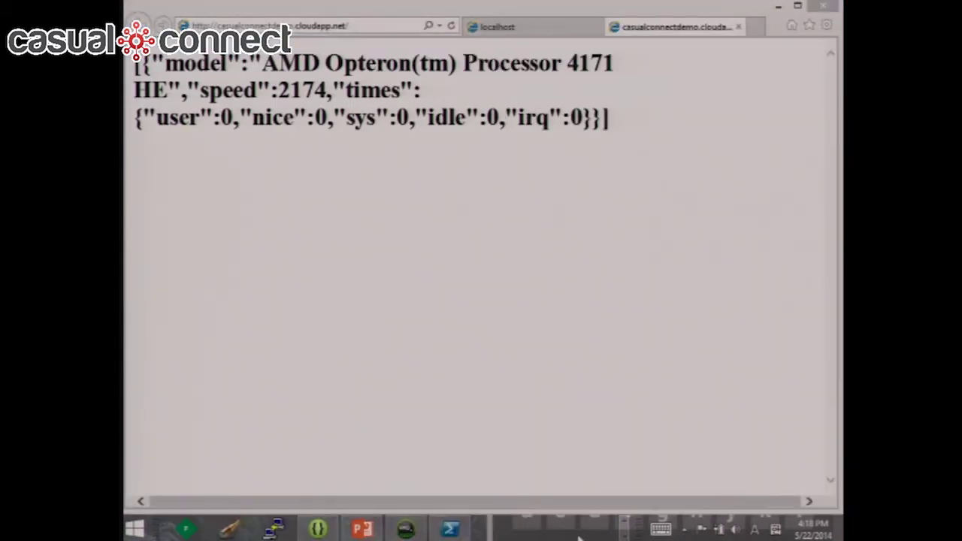
{"action": "left_click", "coordinate": [359, 531]}
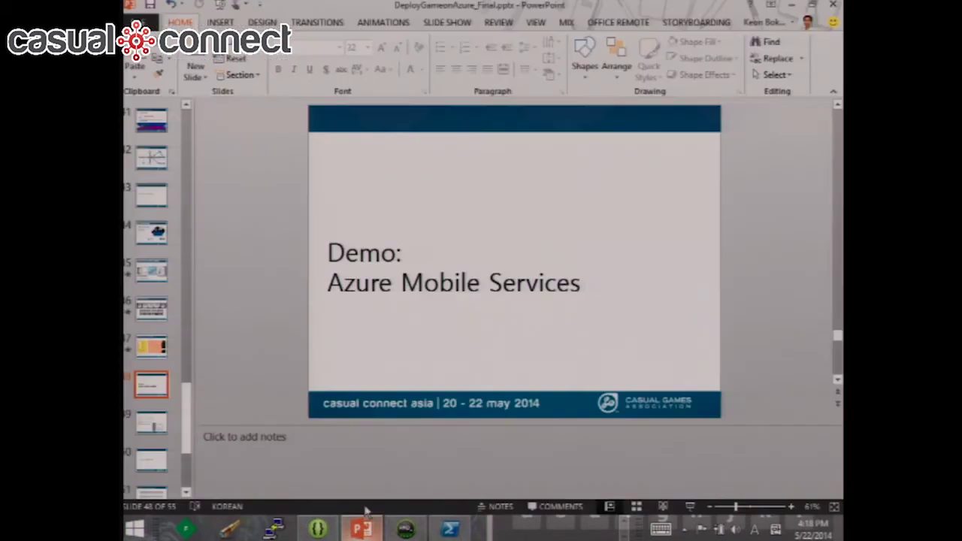
{"action": "key", "text": "shift+F5"}
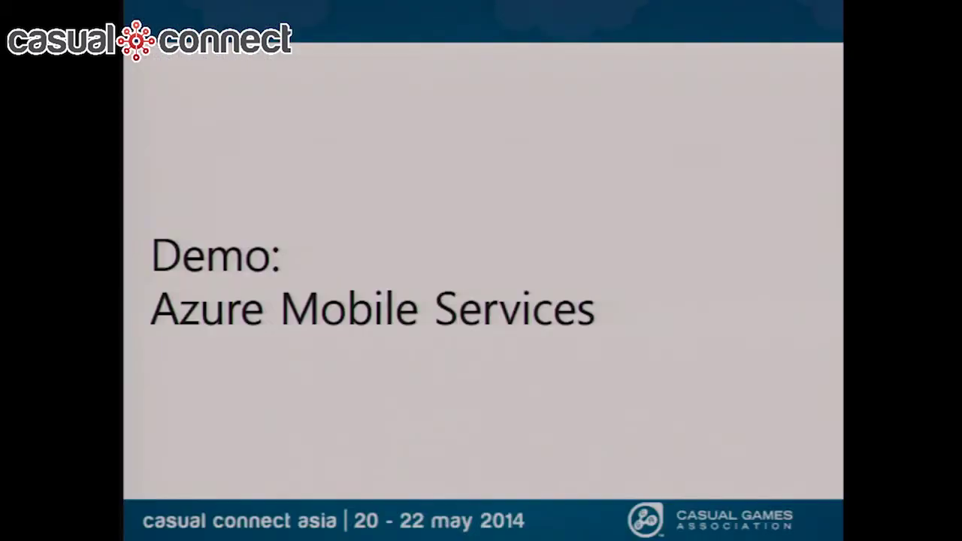
{"action": "key", "text": "Right"}
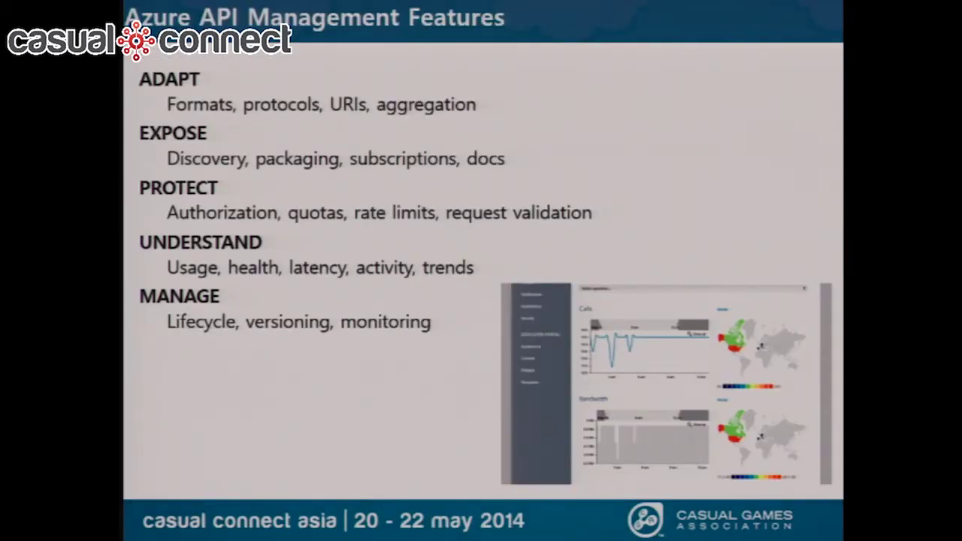